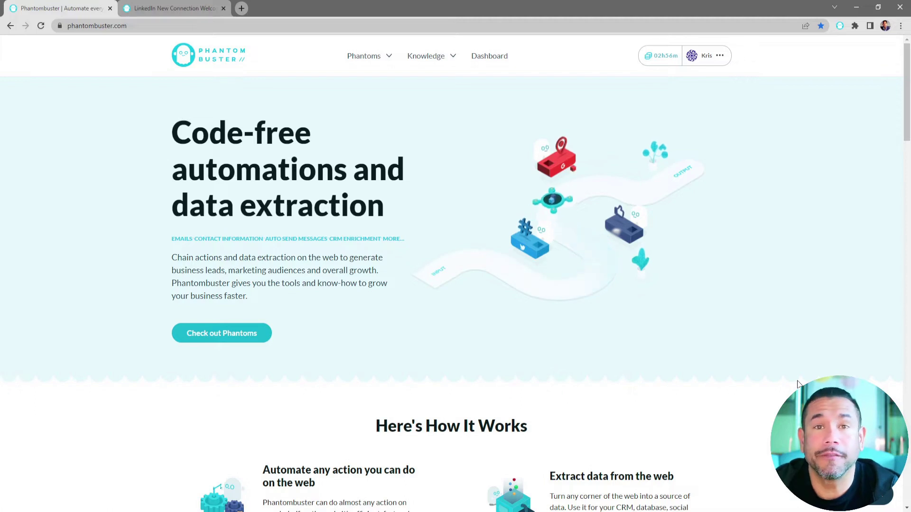
Step: Filter phantoms to the Workflow category and start using the LinkedIn New Connection Welcome Message workflow
mouse_move(370, 56)
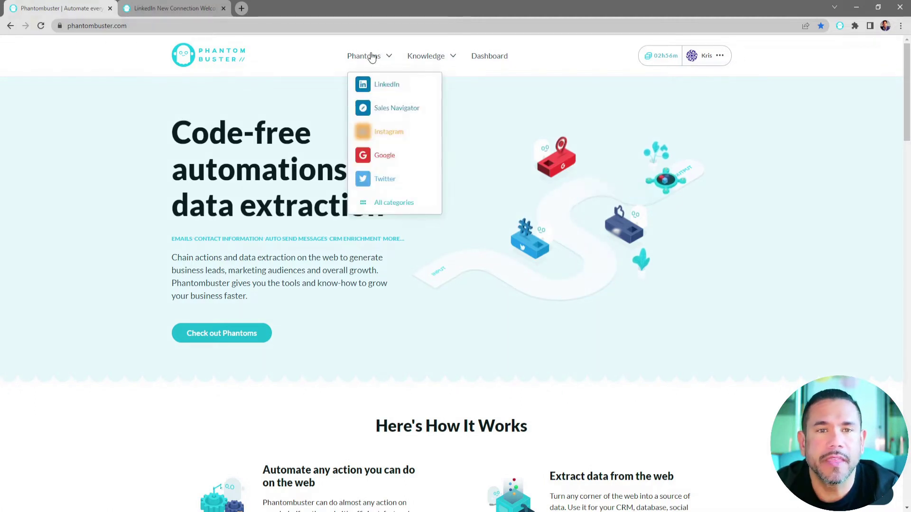
left_click(385, 203)
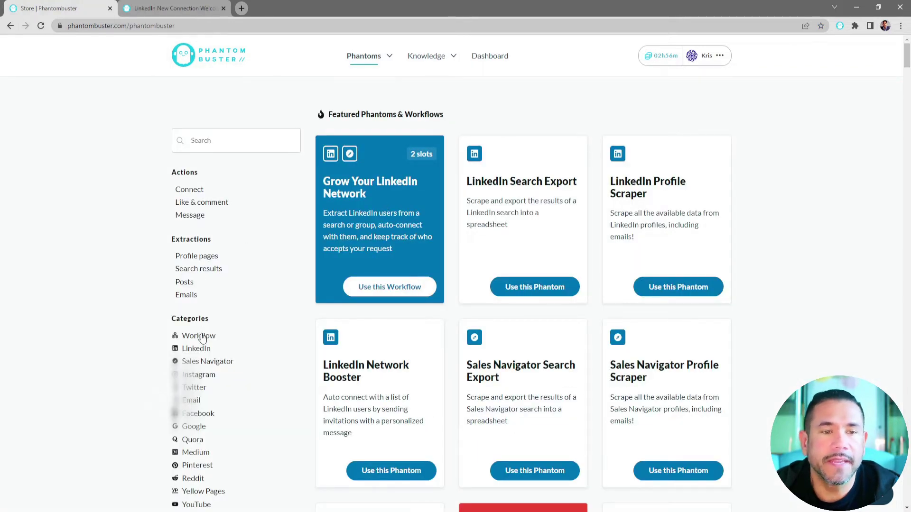
left_click(202, 338)
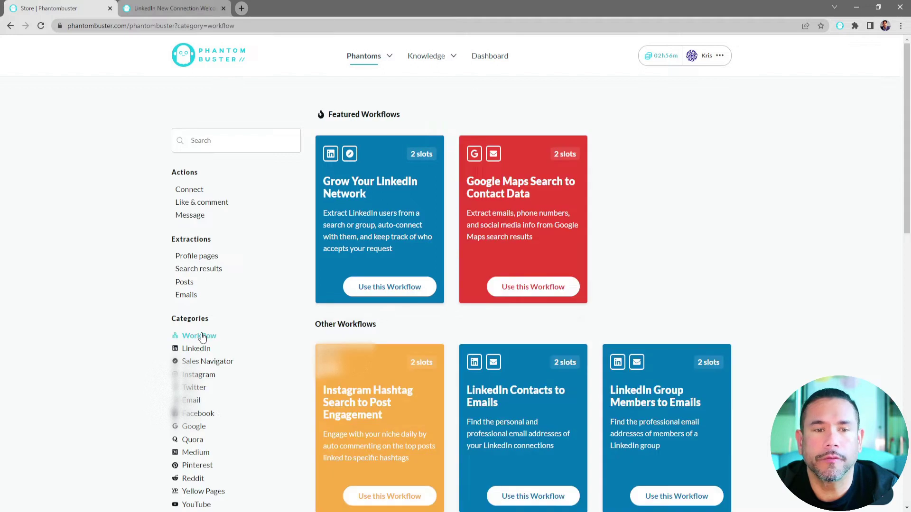
scroll(299, 309, "down", 2)
scroll(299, 308, "down", 3)
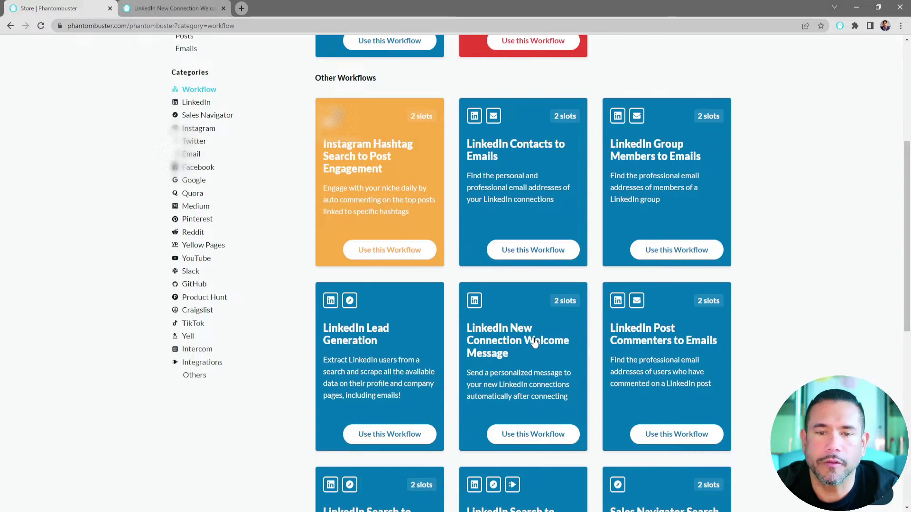
scroll(534, 363, "down", 1)
scroll(534, 363, "down", 1)
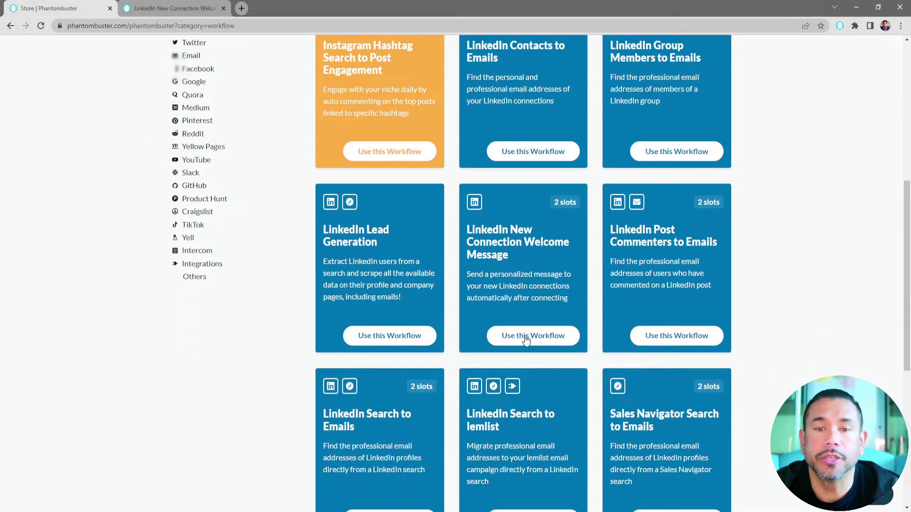
left_click(526, 340)
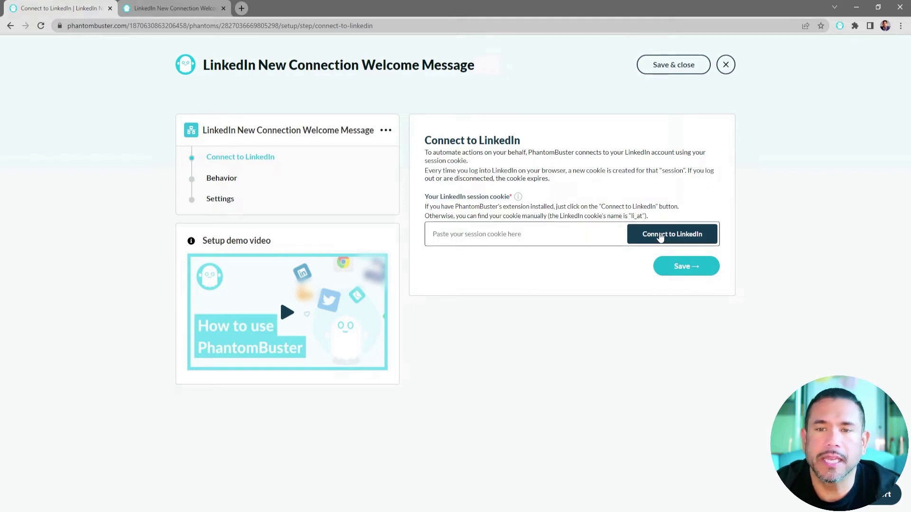
Step: Connect the workflow to LinkedIn via session cookie and save the connection
left_click(660, 235)
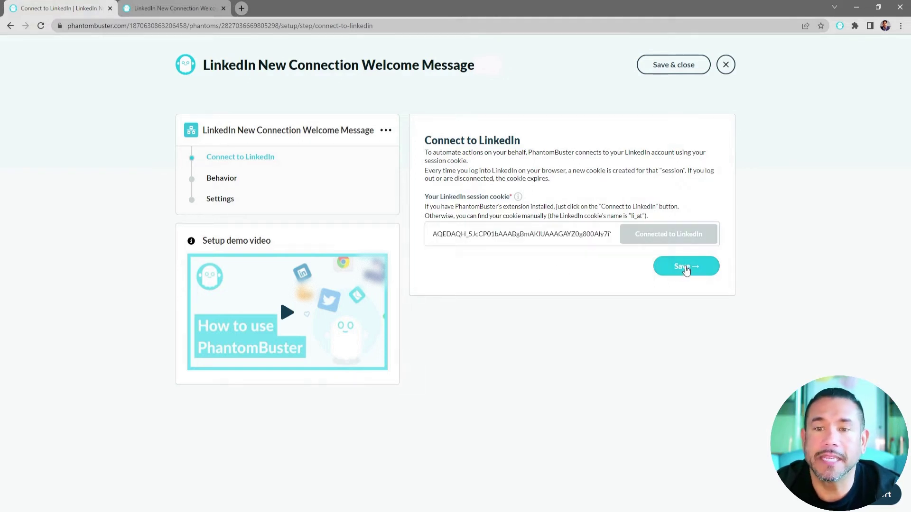
left_click(686, 267)
left_click(624, 235)
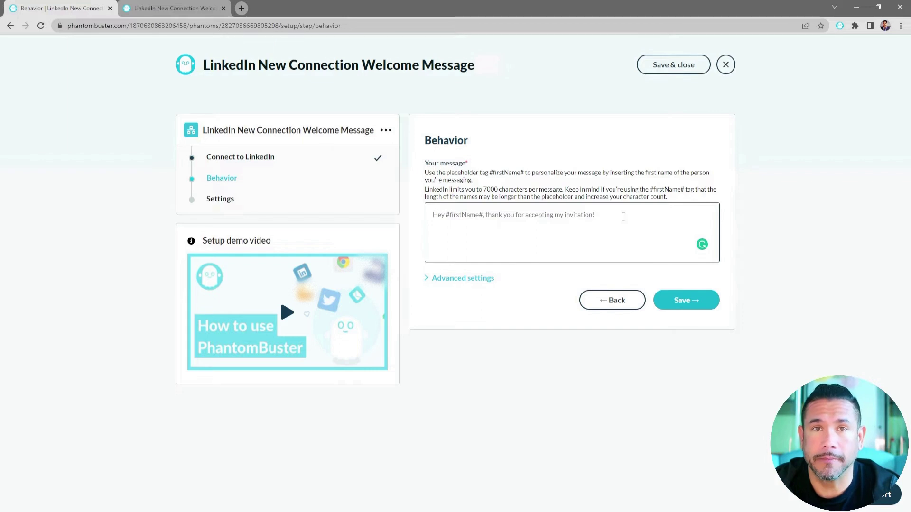
Step: Enter the welcome message 'Hi #firstName# thanks for connecting!' in the message box
left_click(513, 234)
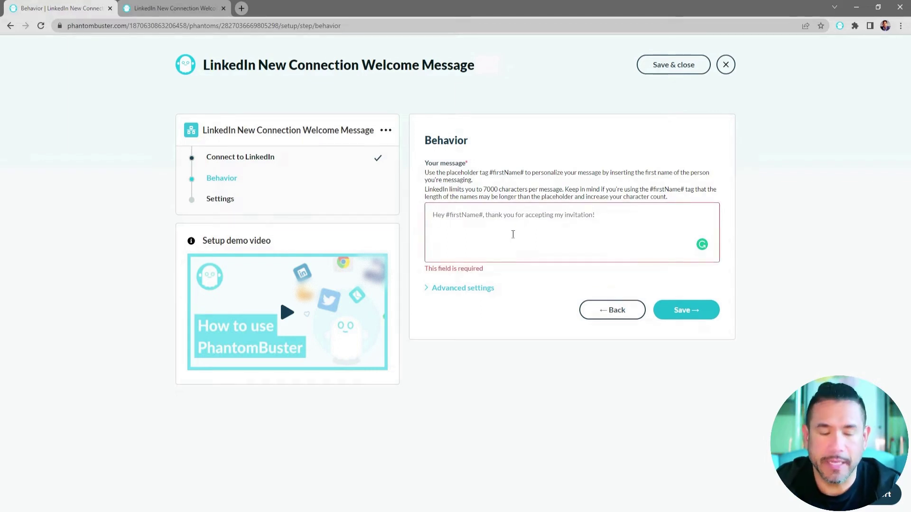
type("Hi")
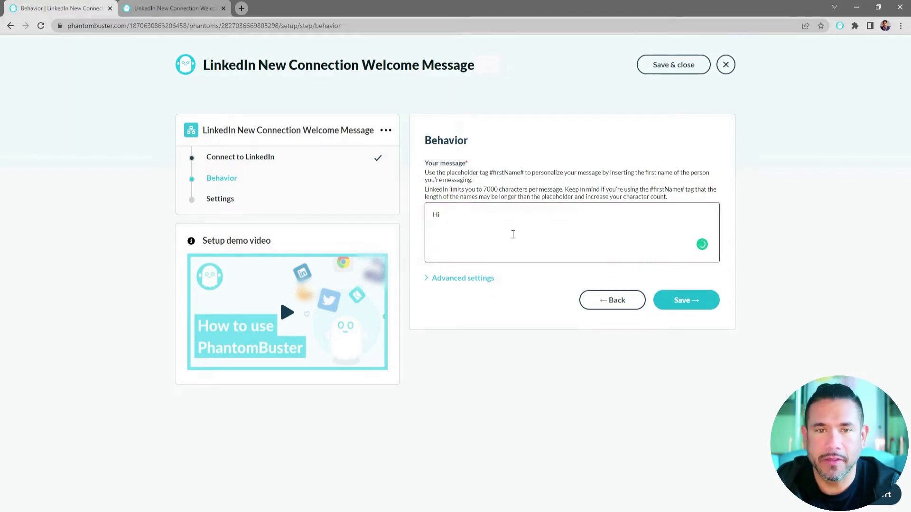
type(" #firstName")
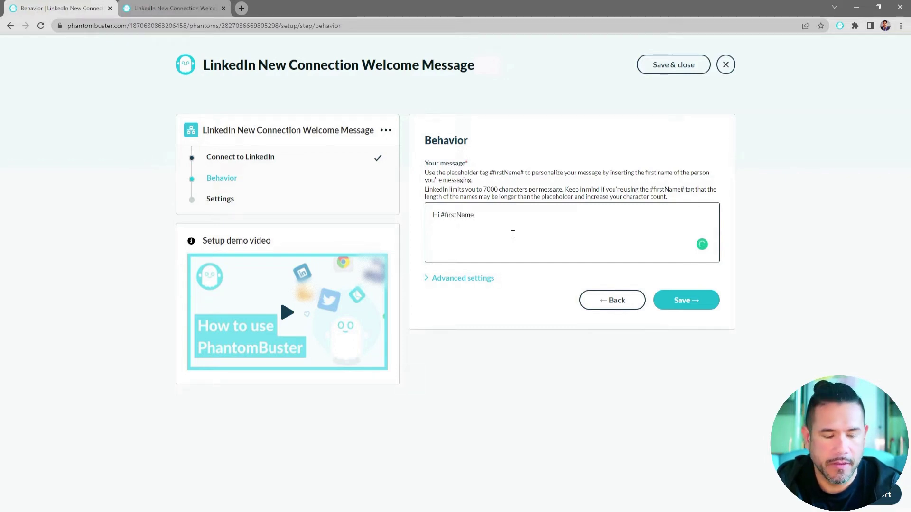
type("#")
type(" thanks for ")
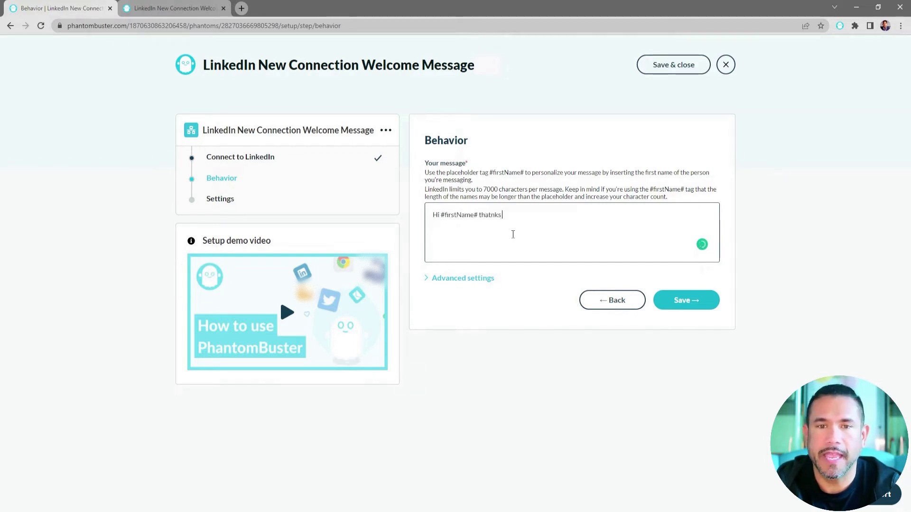
type("connecting!")
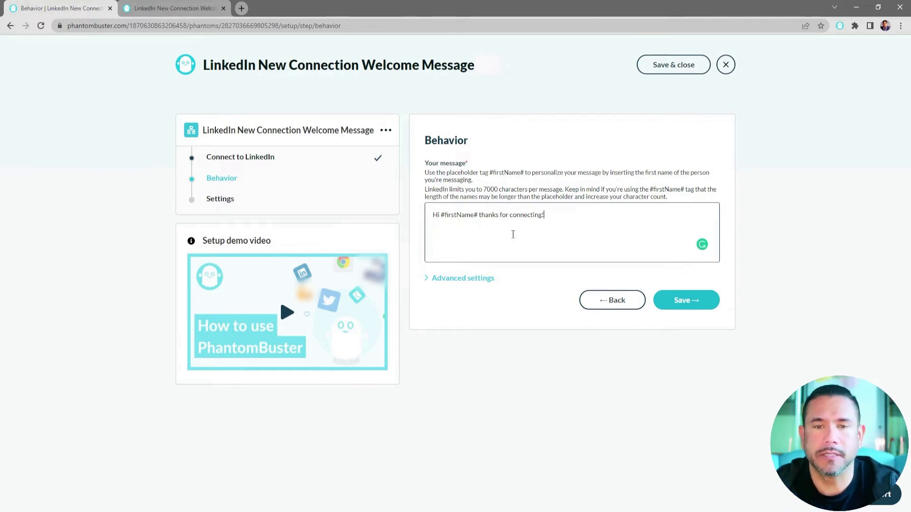
Step: Review the Advanced settings sending limits and save the Behavior step
left_click(470, 281)
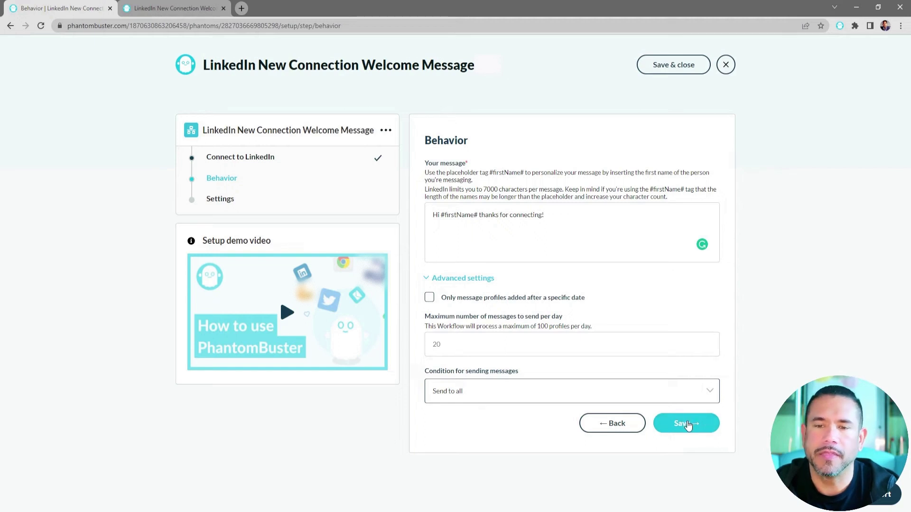
left_click(688, 425)
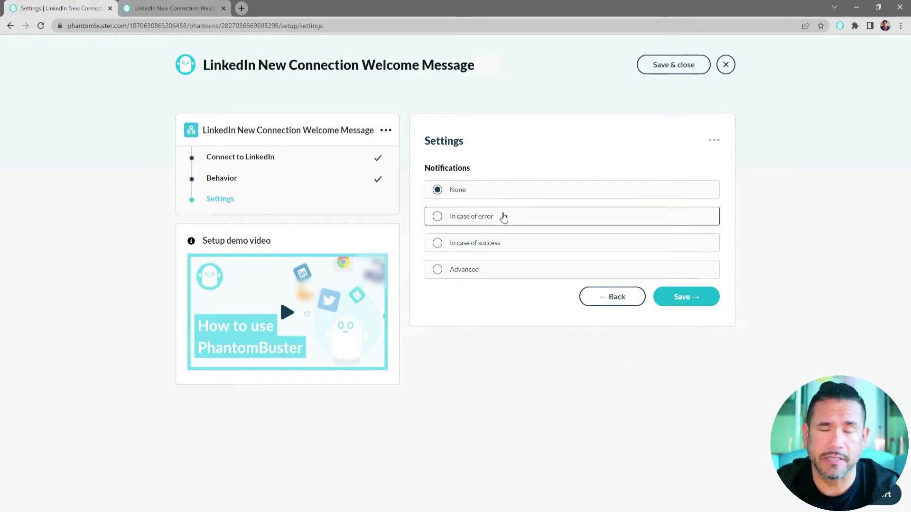
Step: Keep Notifications on None and save to complete the workflow setup
left_click(685, 297)
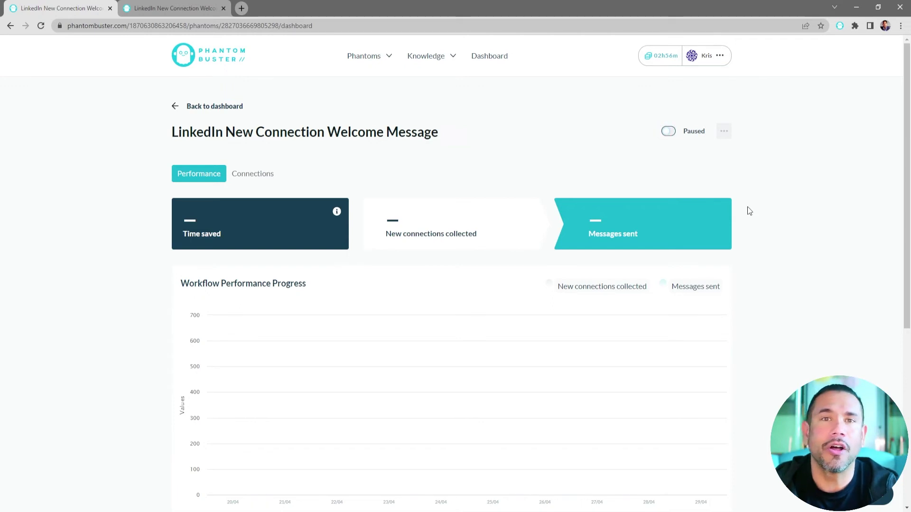
Step: Switch the workflow from Paused to active so it starts running
left_click(673, 135)
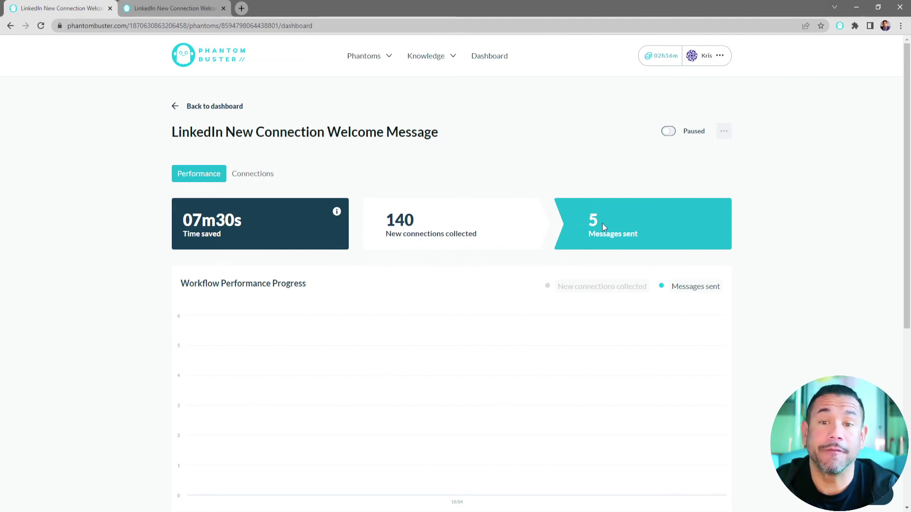
Step: Check messages sent on the dashboard chart, then view the 140-entry Connections list
mouse_move(427, 382)
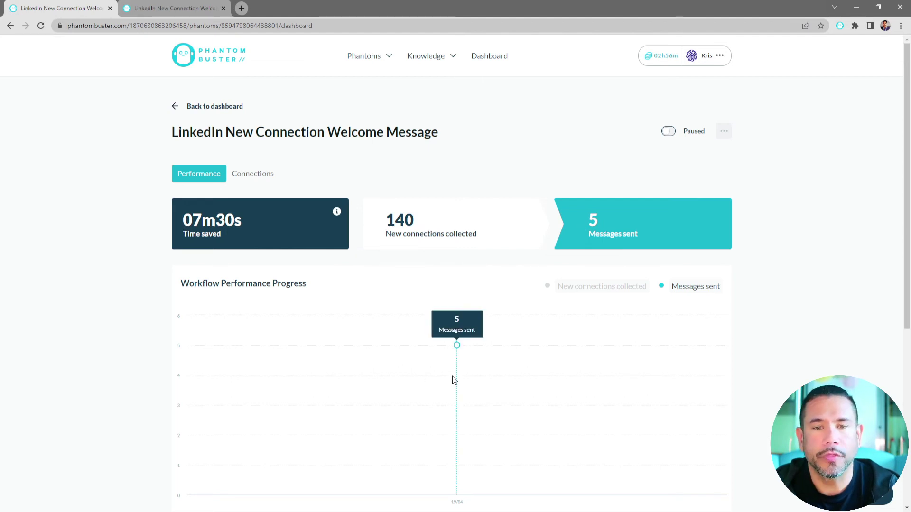
scroll(454, 380, "down", 1)
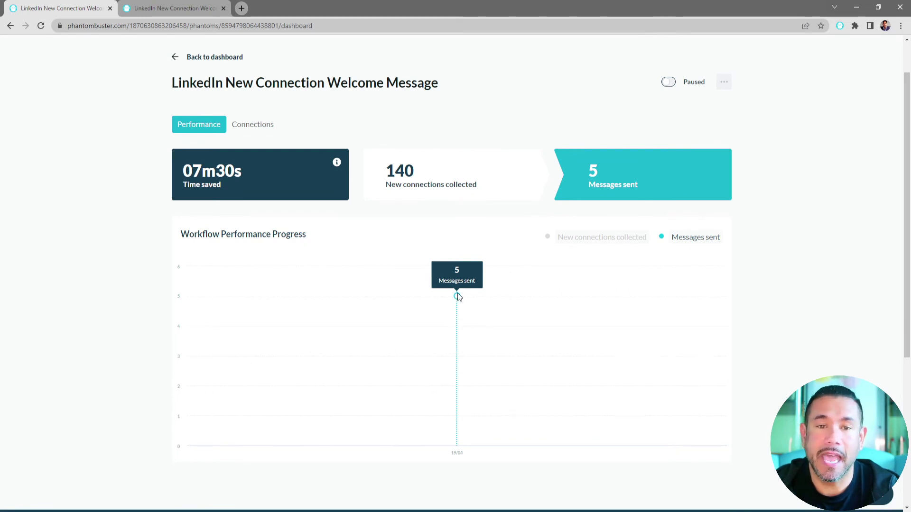
scroll(457, 296, "up", 1)
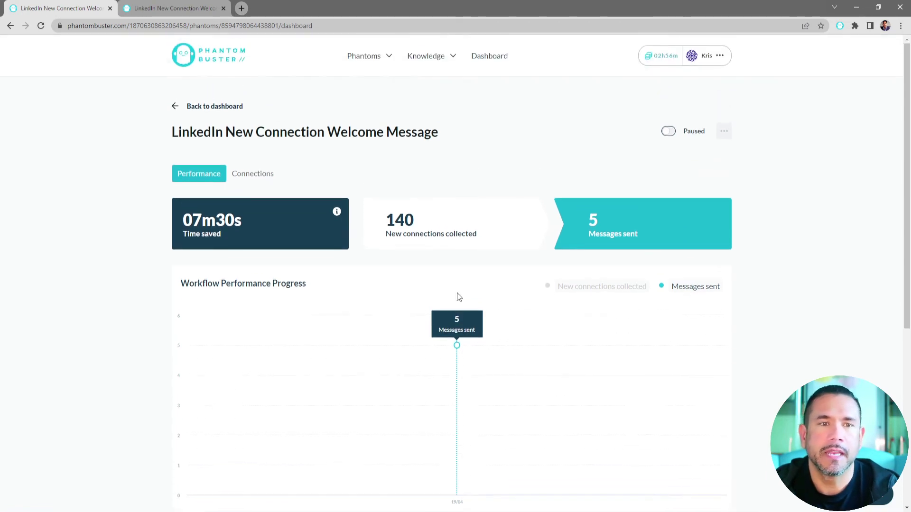
left_click(275, 176)
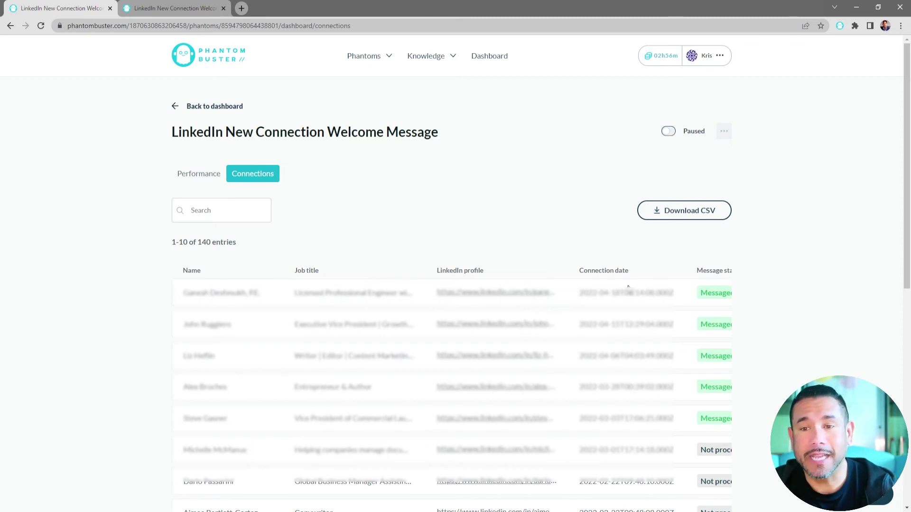
scroll(619, 485, "down", 1)
scroll(619, 484, "down", 2)
left_click_drag(619, 499, 666, 503)
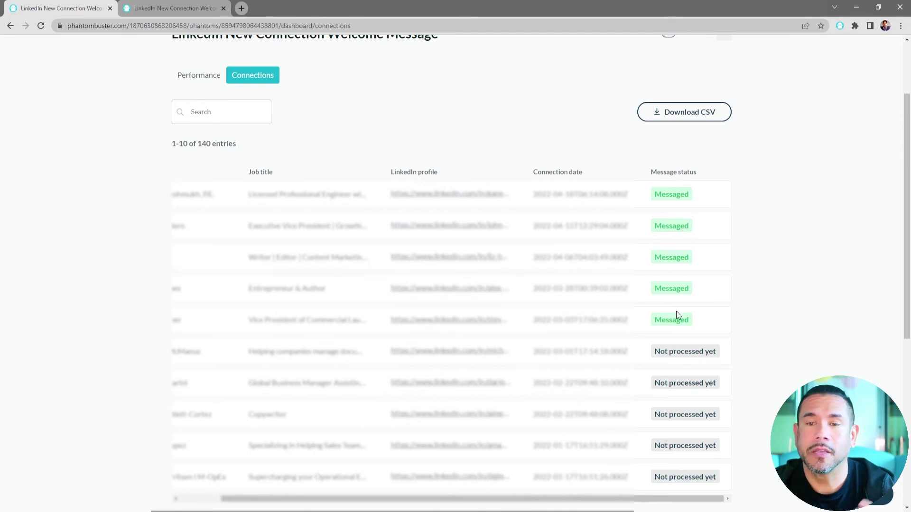
scroll(672, 302, "up", 2)
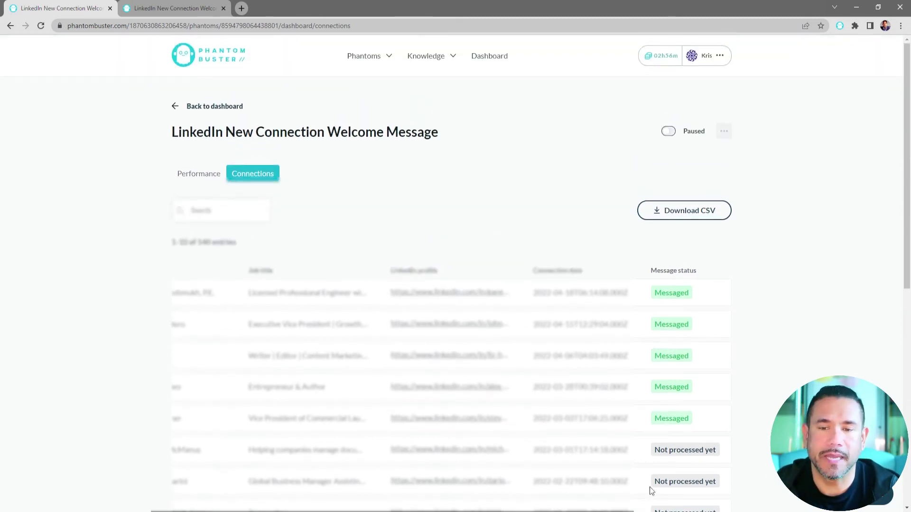
scroll(650, 487, "down", 2)
left_click_drag(641, 494, 564, 506)
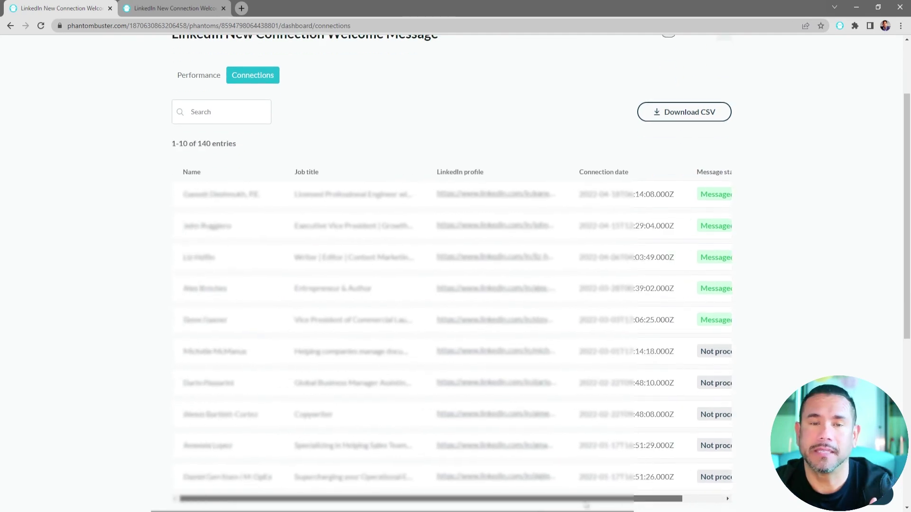
scroll(575, 476, "up", 2)
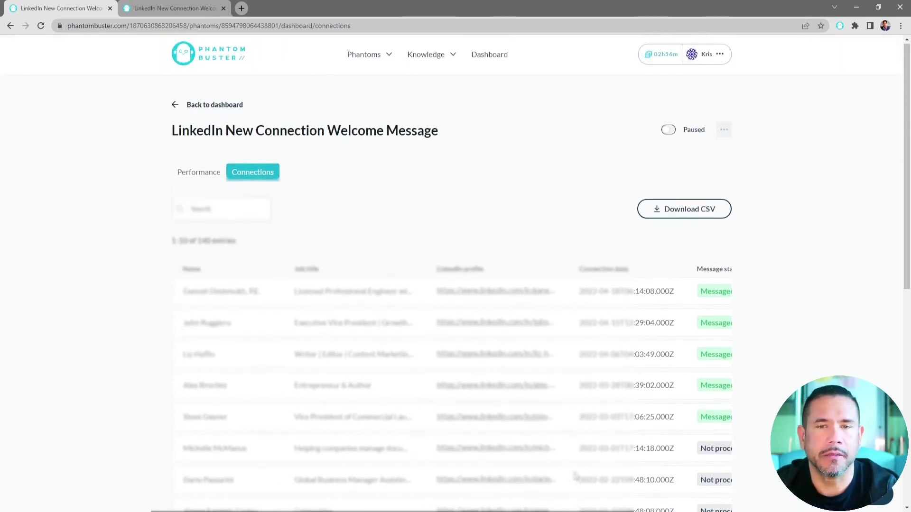